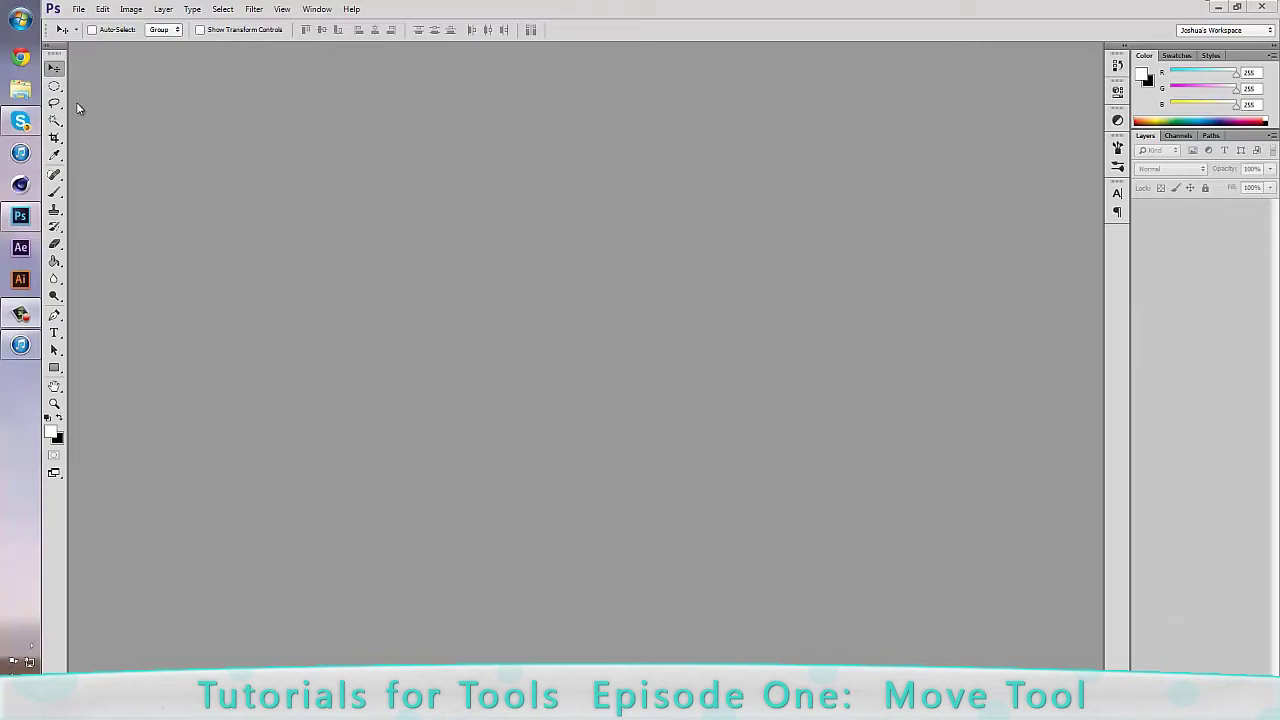
- Open the Battlefield wallpaper JPG from the Desktop folder
left_click(78, 9)
left_click(100, 38)
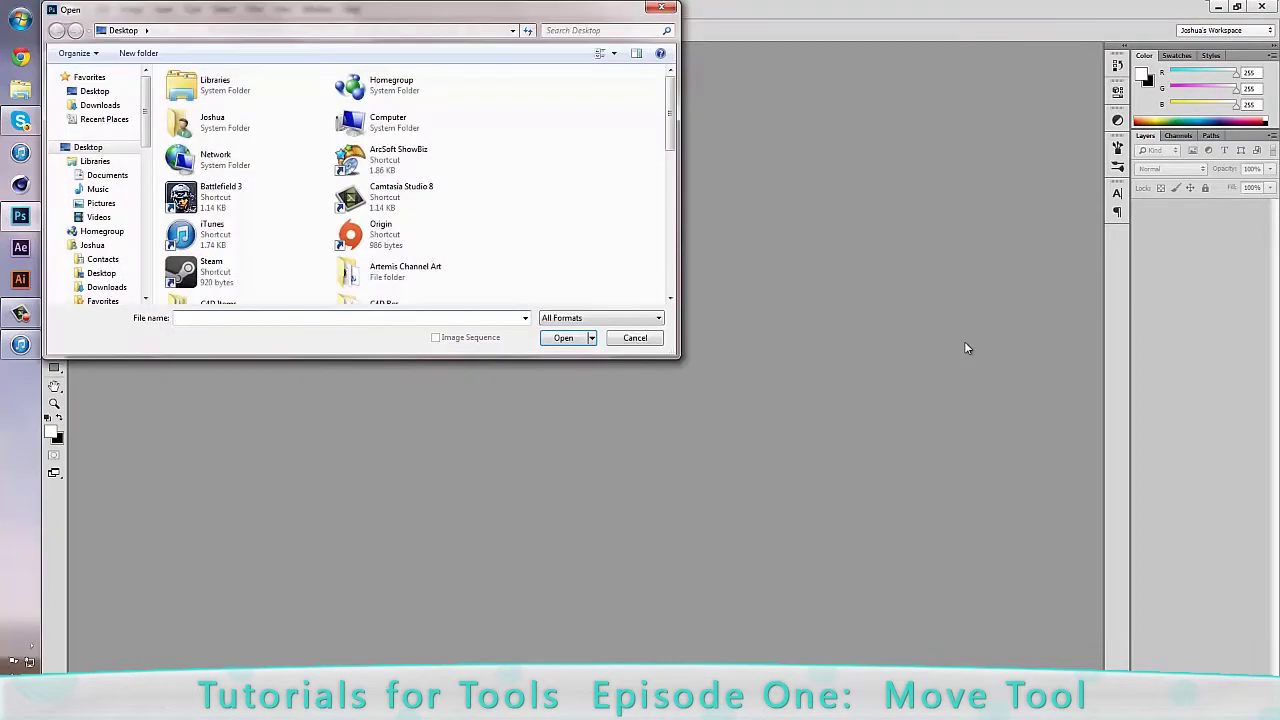
scroll(680, 130, "down", 5)
scroll(680, 130, "up", 5)
scroll(510, 195, "down", 5)
scroll(336, 290, "up", 5)
scroll(670, 137, "down", 10)
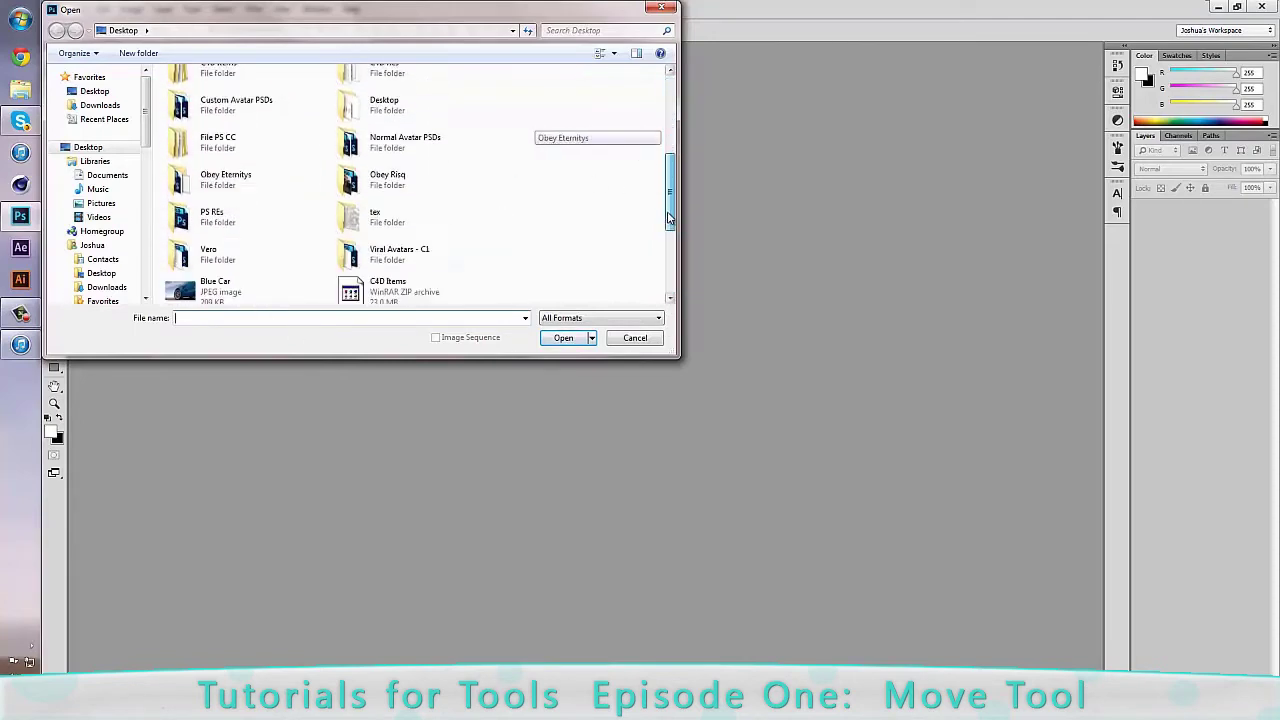
left_click(250, 285)
left_click(563, 337)
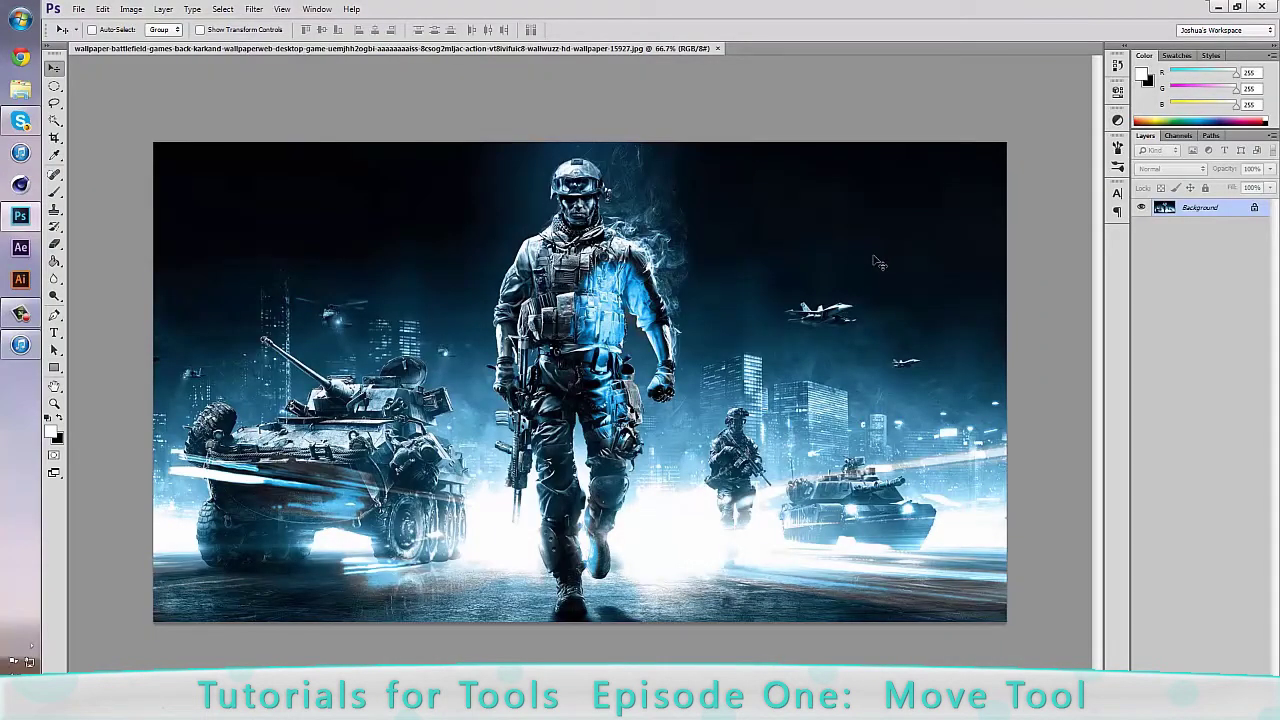
- Replace the locked Background layer with two duplicates of it, hide Layer 1 and select Layer 1 copy
key("ctrl+j")
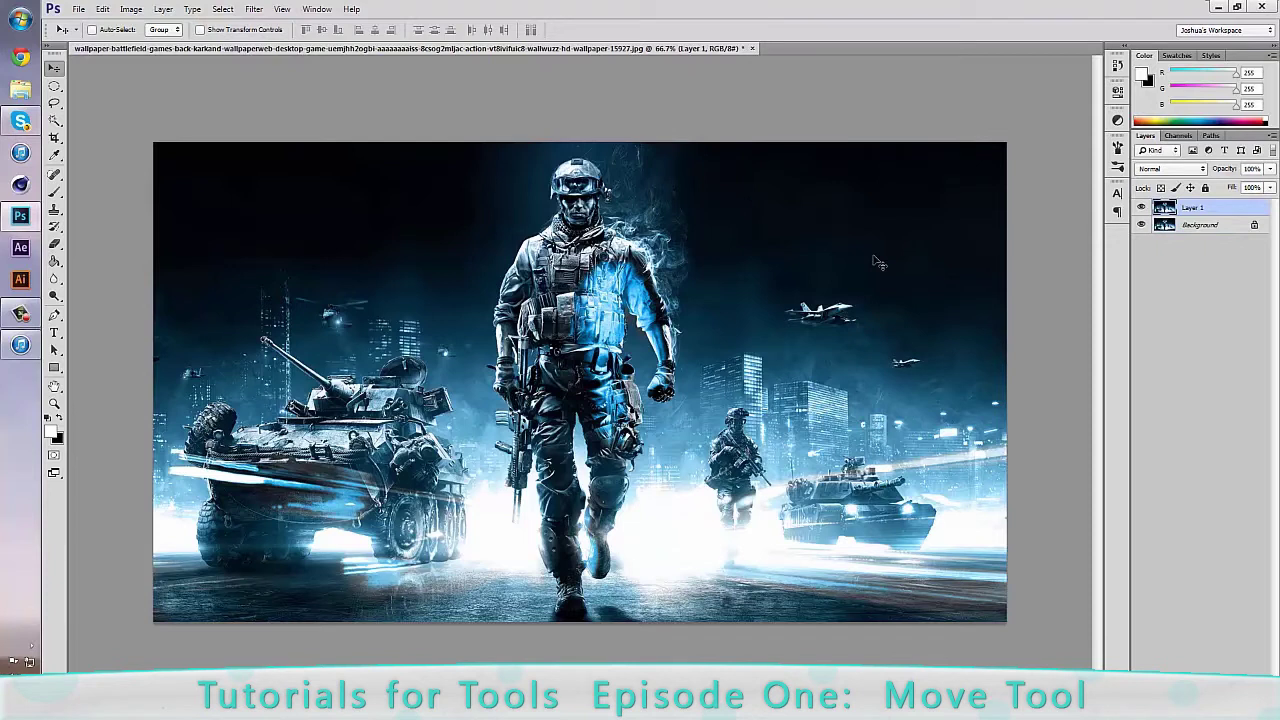
key("ctrl+j")
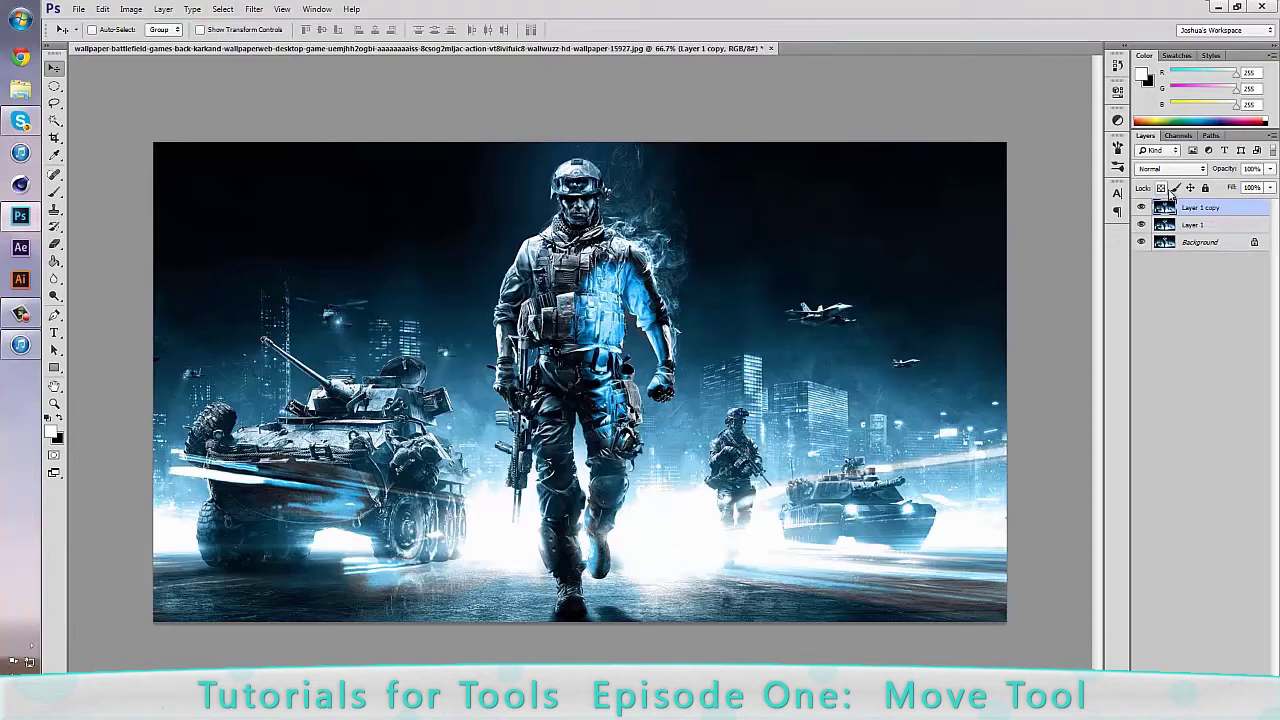
left_click(1208, 244)
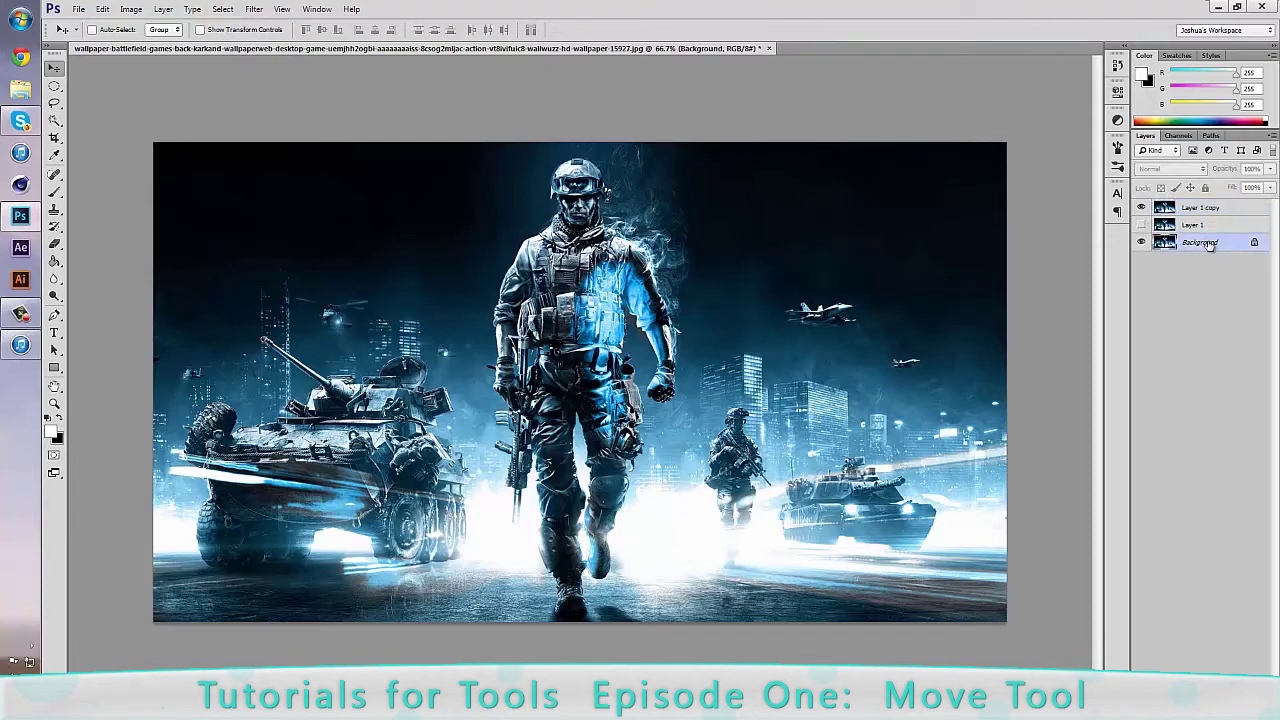
key("Delete")
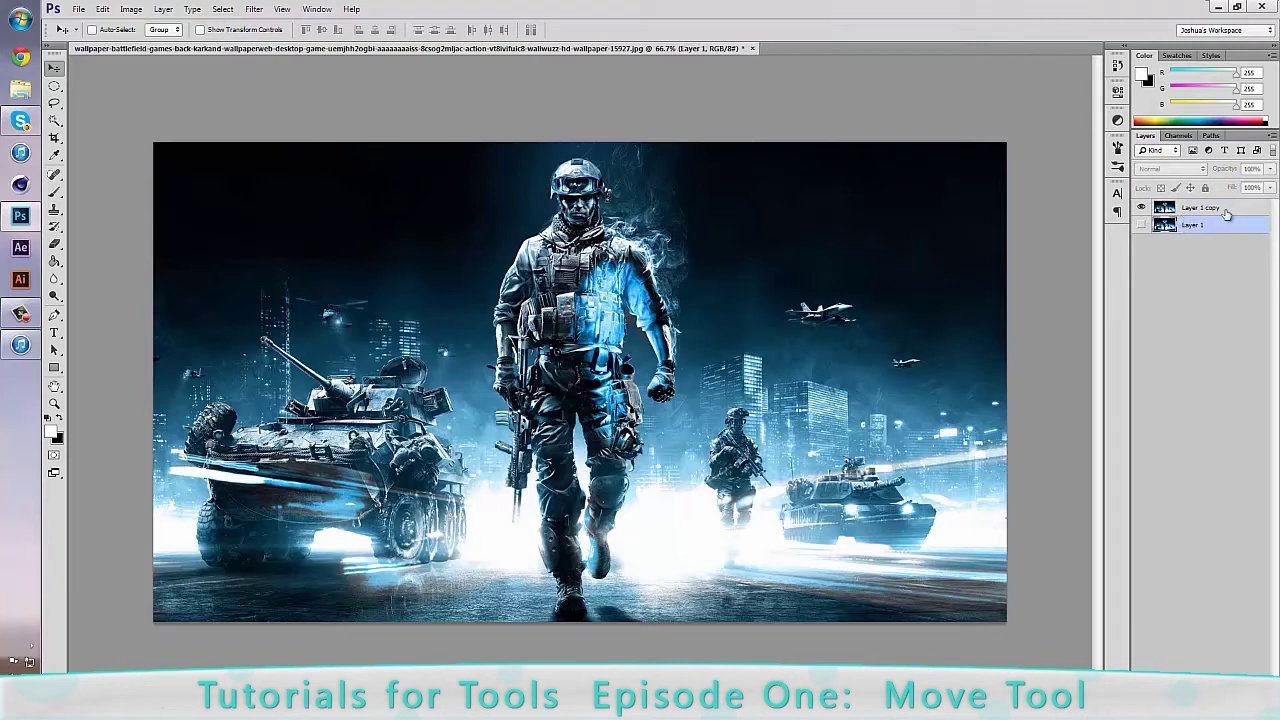
left_click(1219, 209)
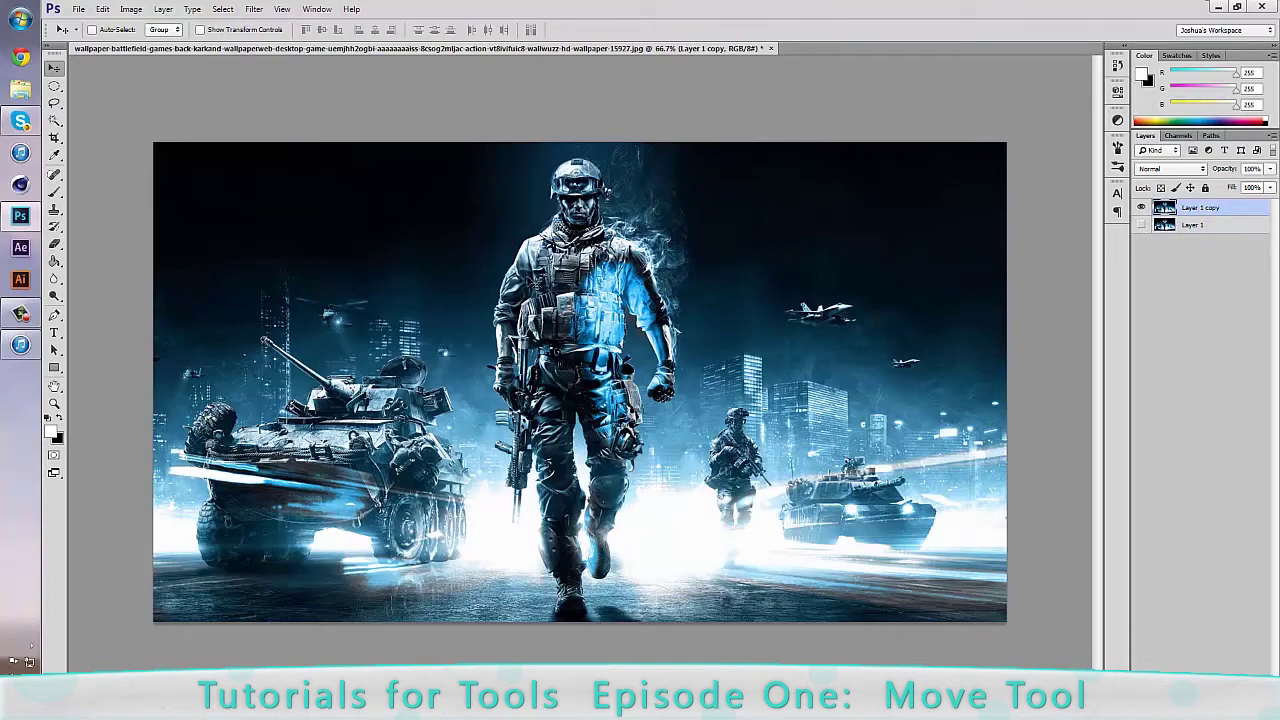
- Scale Layer 1 copy to about half size with Free Transform, keeping the image's lower-right corner in place
left_click_drag(530, 285, 549, 250)
key("ctrl+t")
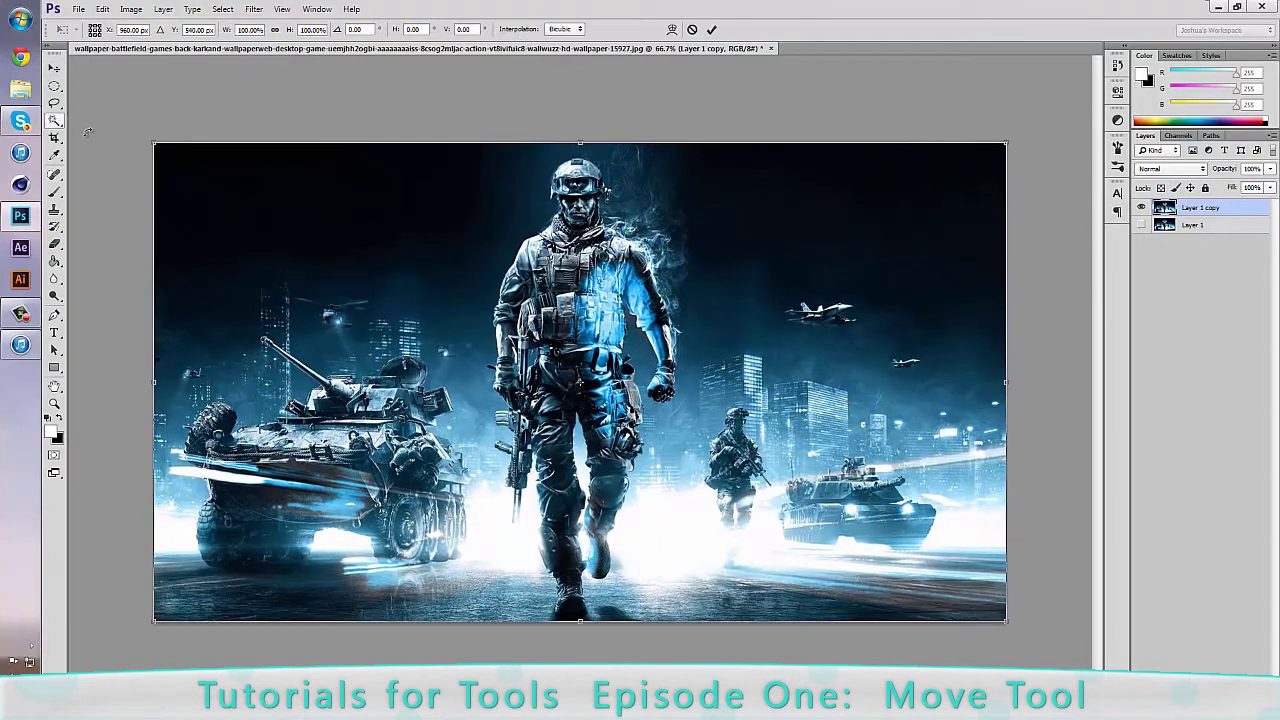
left_click_drag(153, 141, 574, 379)
key("Return")
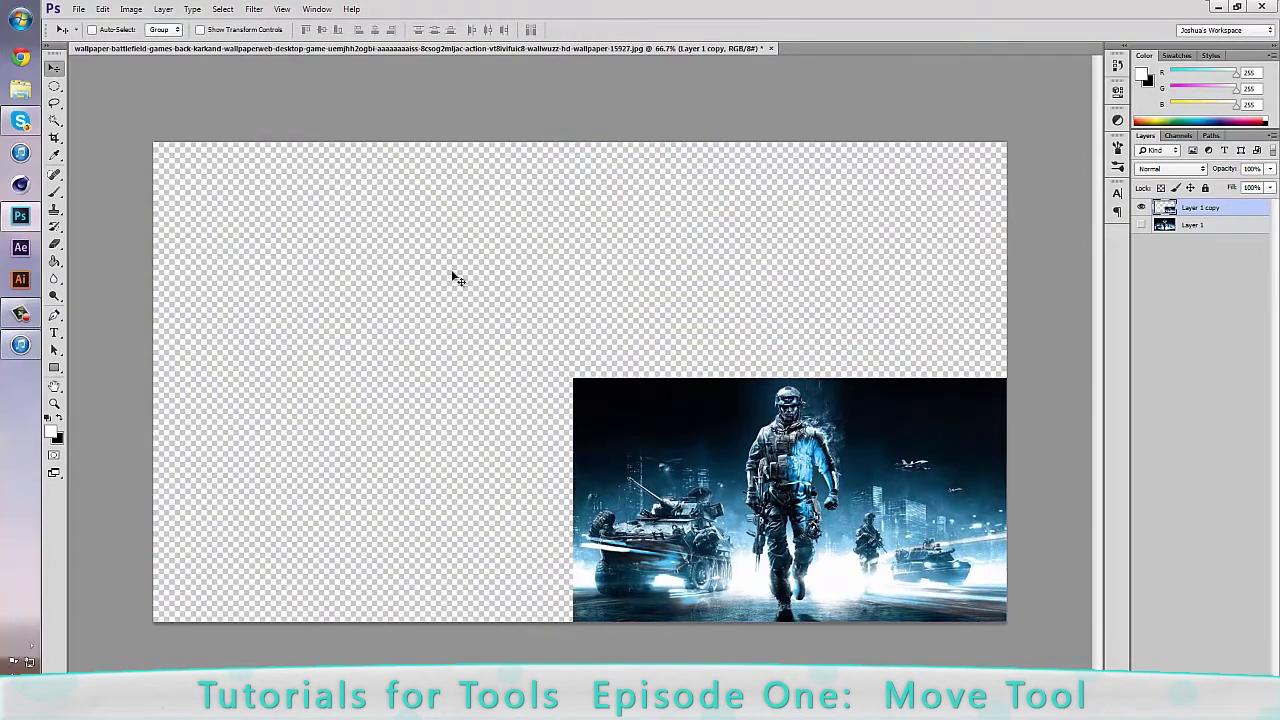
- Move the scaled picture around the canvas with the Move tool, down to the bottom edge and back near the center
left_click_drag(824, 457, 601, 332)
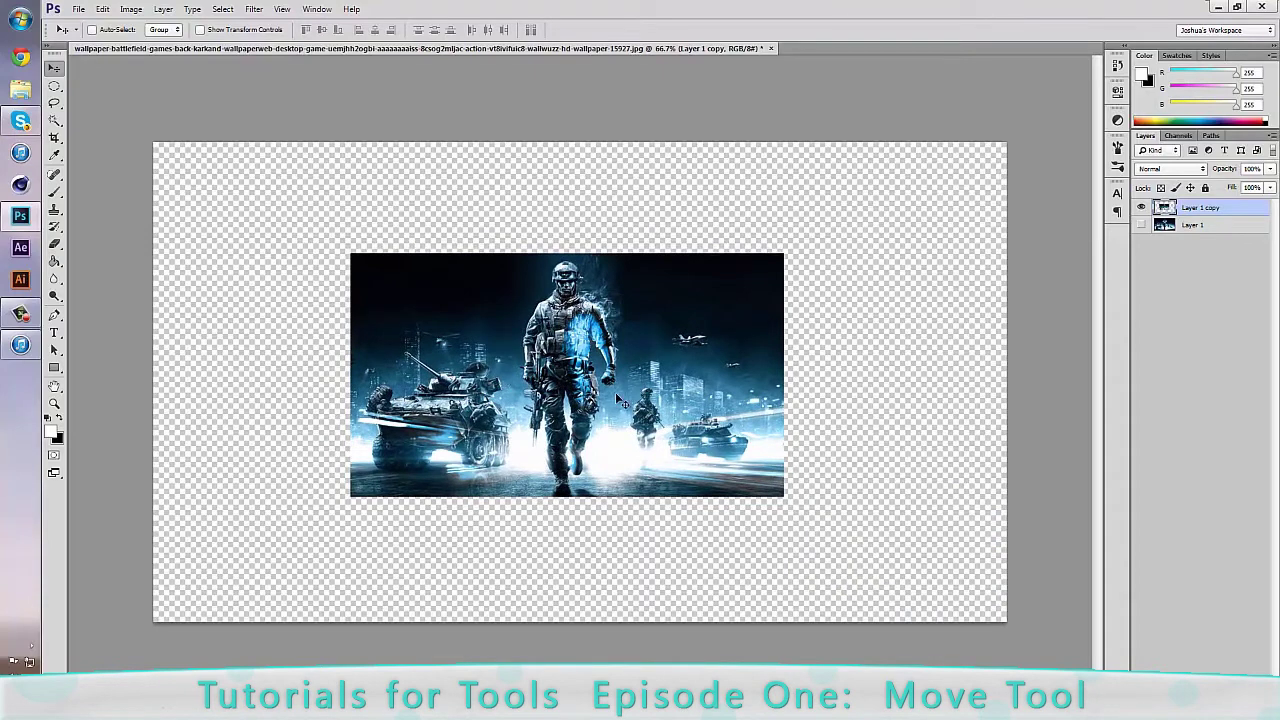
left_click_drag(609, 349, 609, 474)
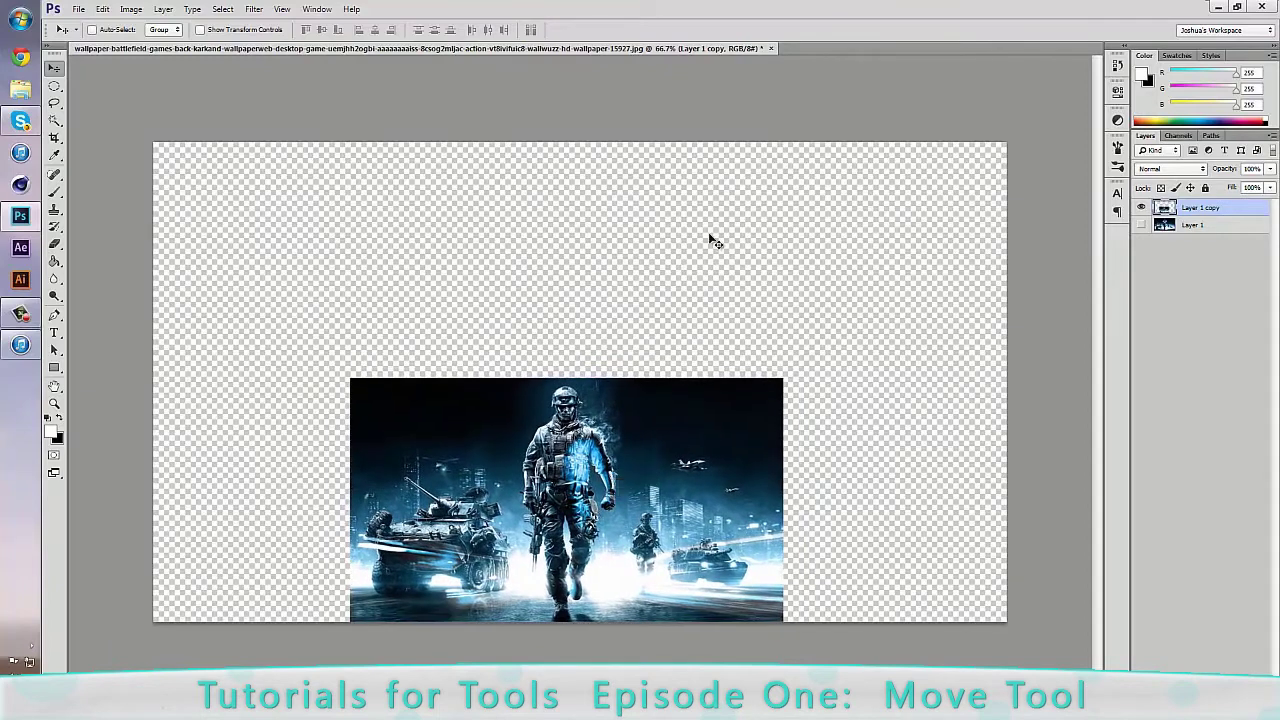
right_click(1207, 210)
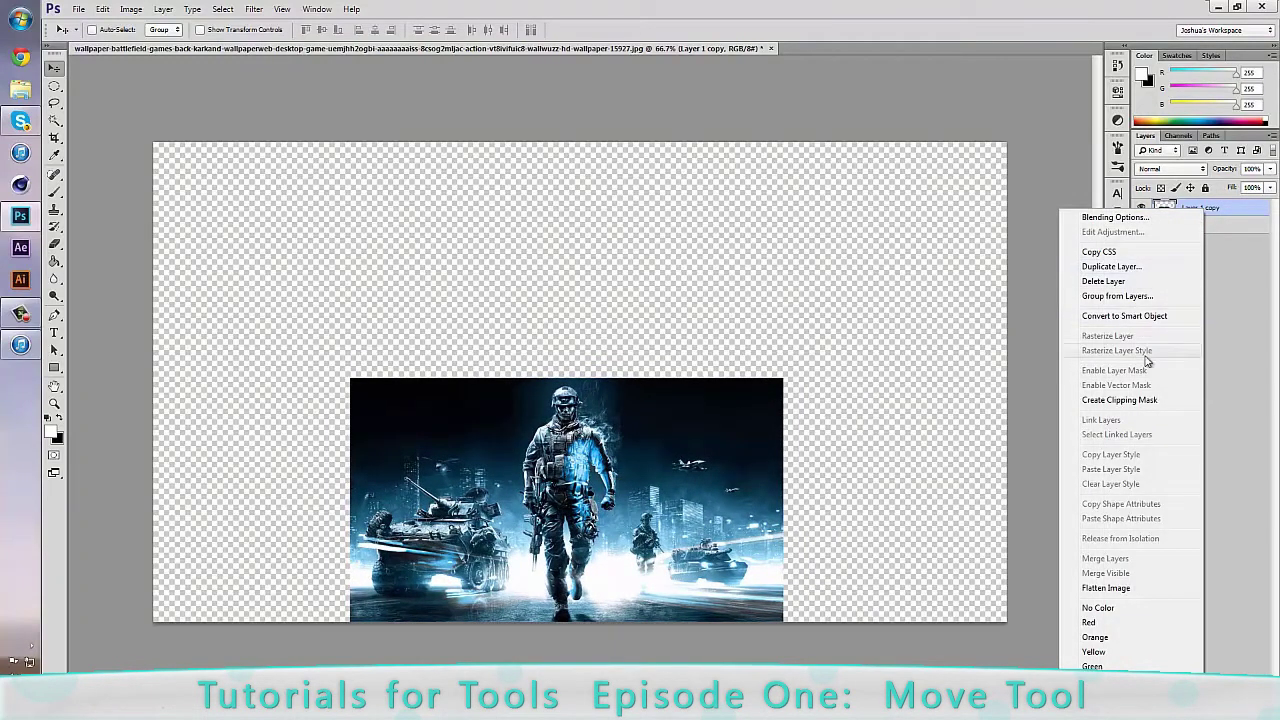
left_click(1226, 279)
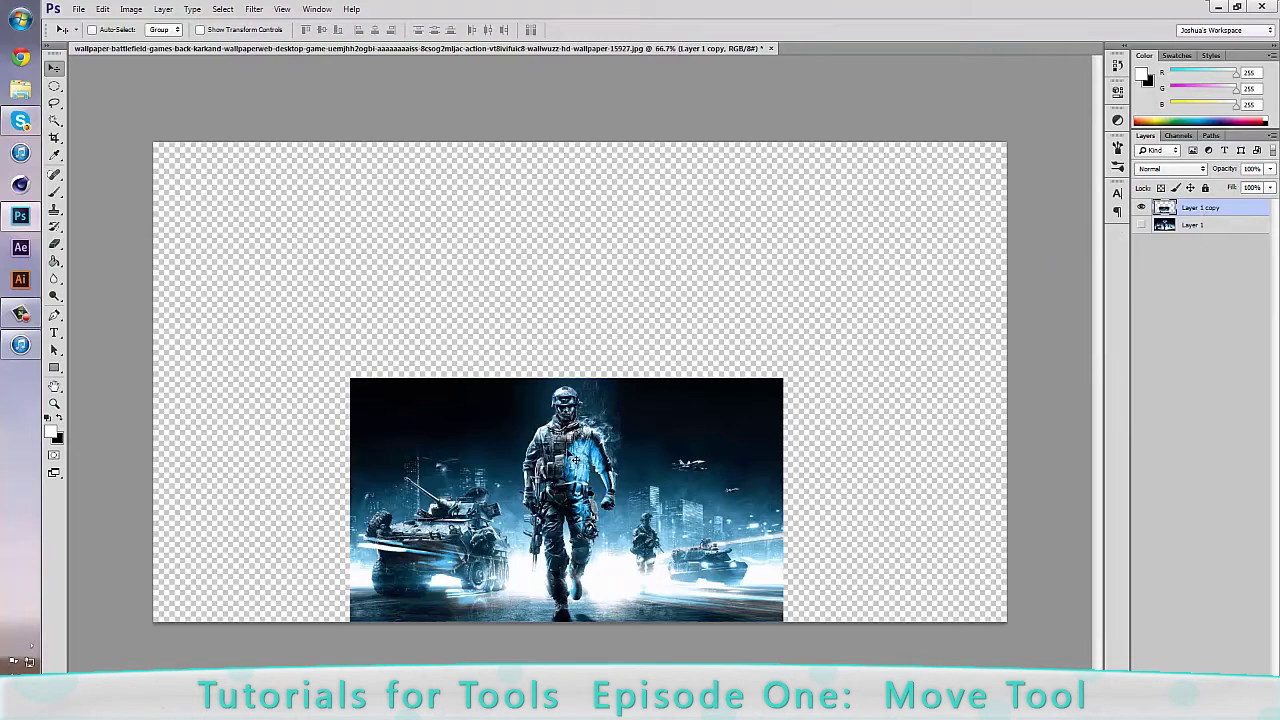
left_click_drag(574, 433, 550, 340)
left_click_drag(625, 378, 638, 329)
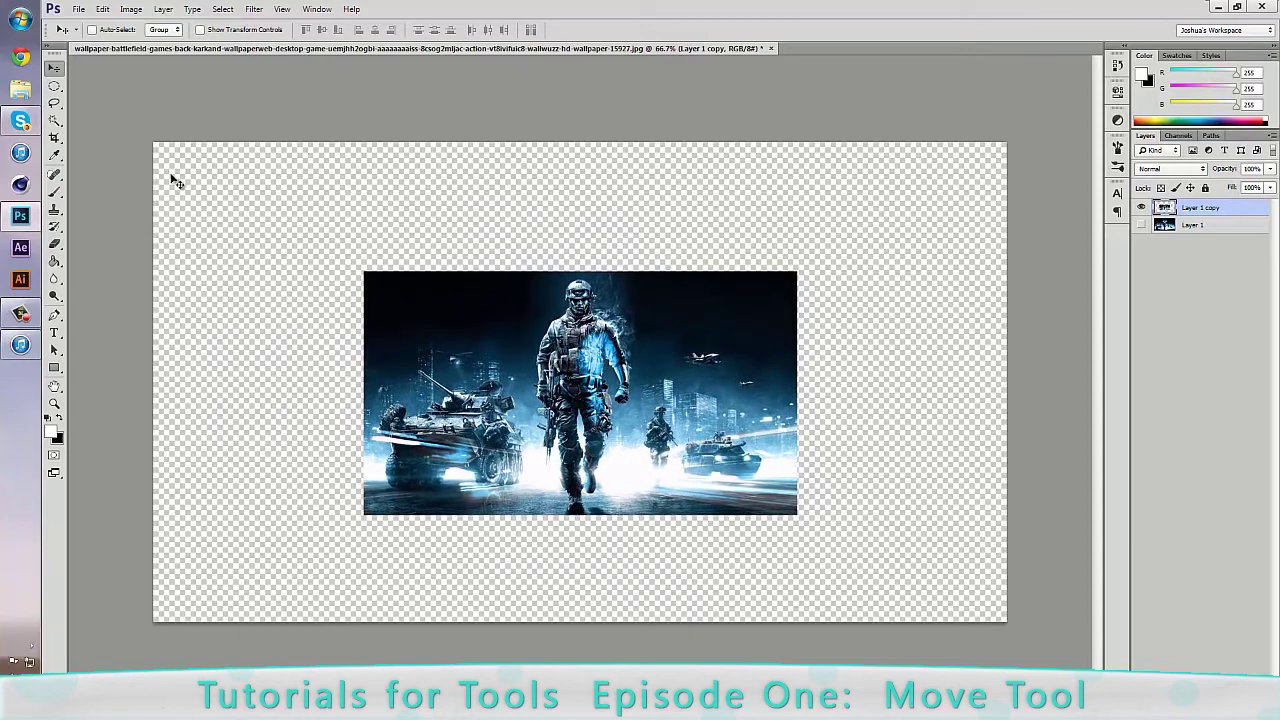
- Select the entire canvas with the Rectangular Marquee tool
left_click(55, 86)
left_click(88, 85)
left_click_drag(129, 118, 157, 145)
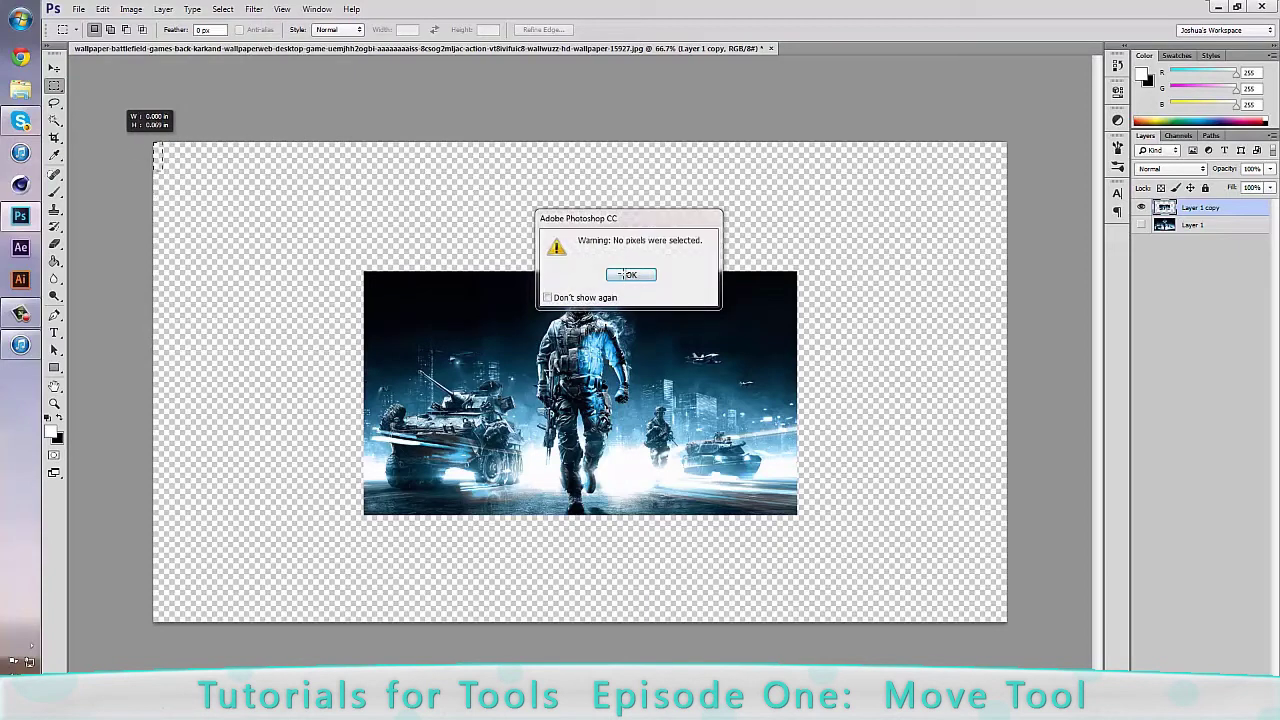
left_click(630, 276)
left_click_drag(123, 125, 1045, 665)
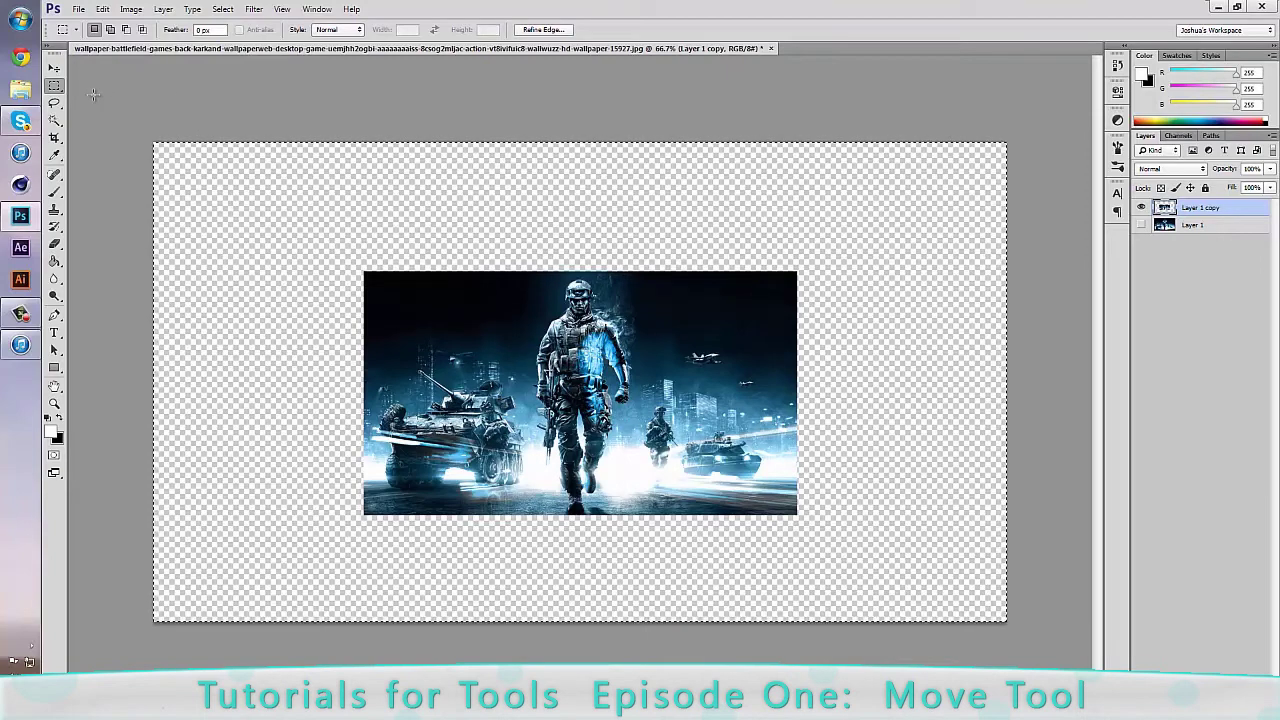
- Align the picture to the selection's top, vertical center, bottom, left, horizontal center and right edge in turn using the Move tool
key("v")
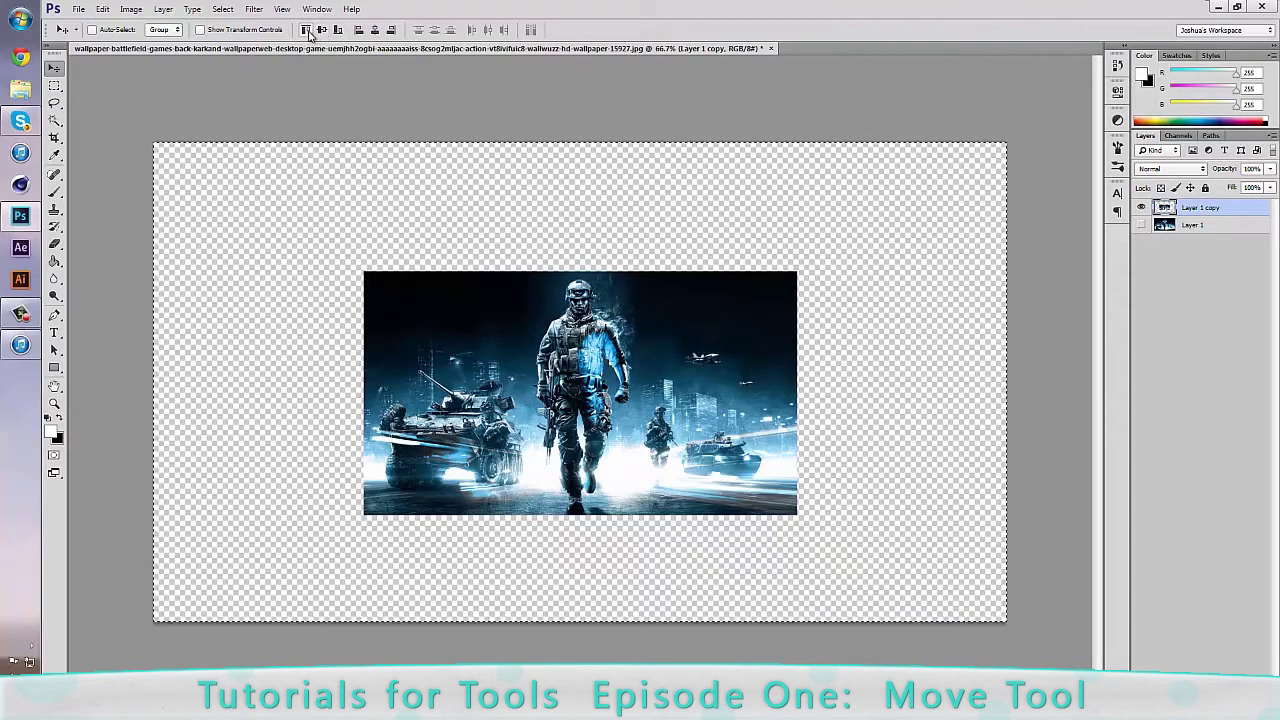
left_click(305, 30)
left_click(323, 31)
left_click(338, 30)
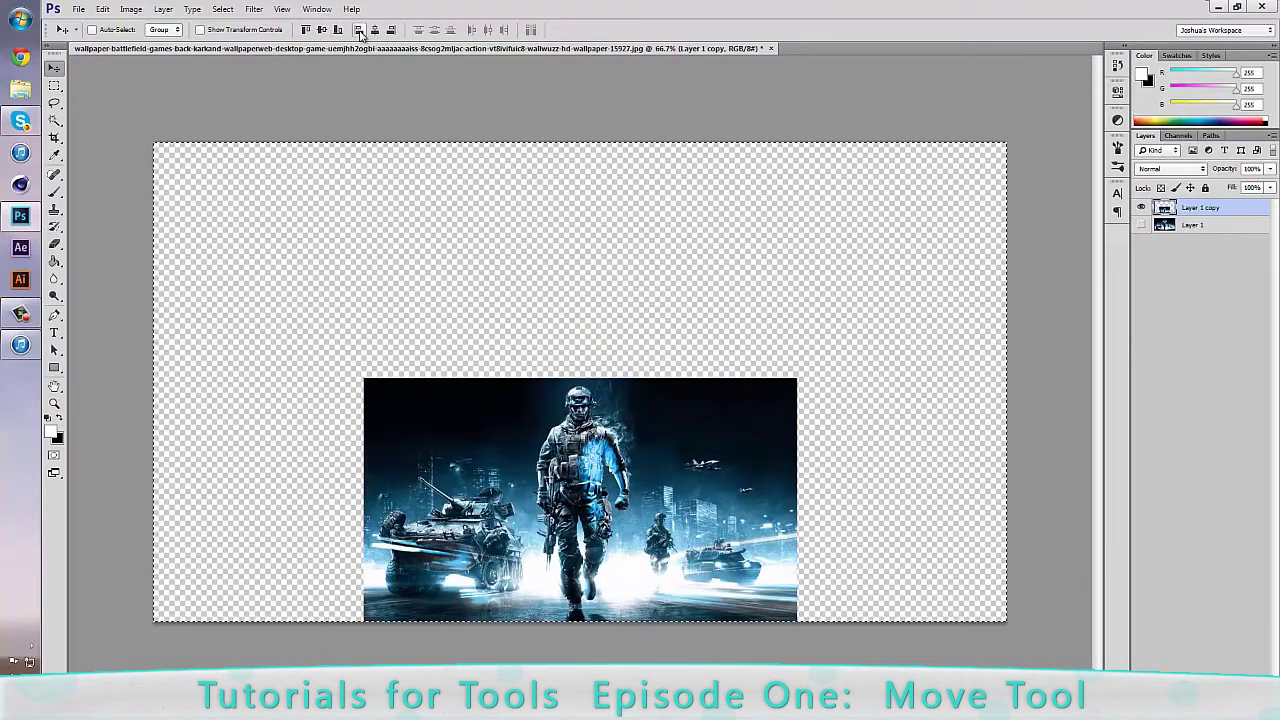
left_click(358, 30)
left_click(374, 30)
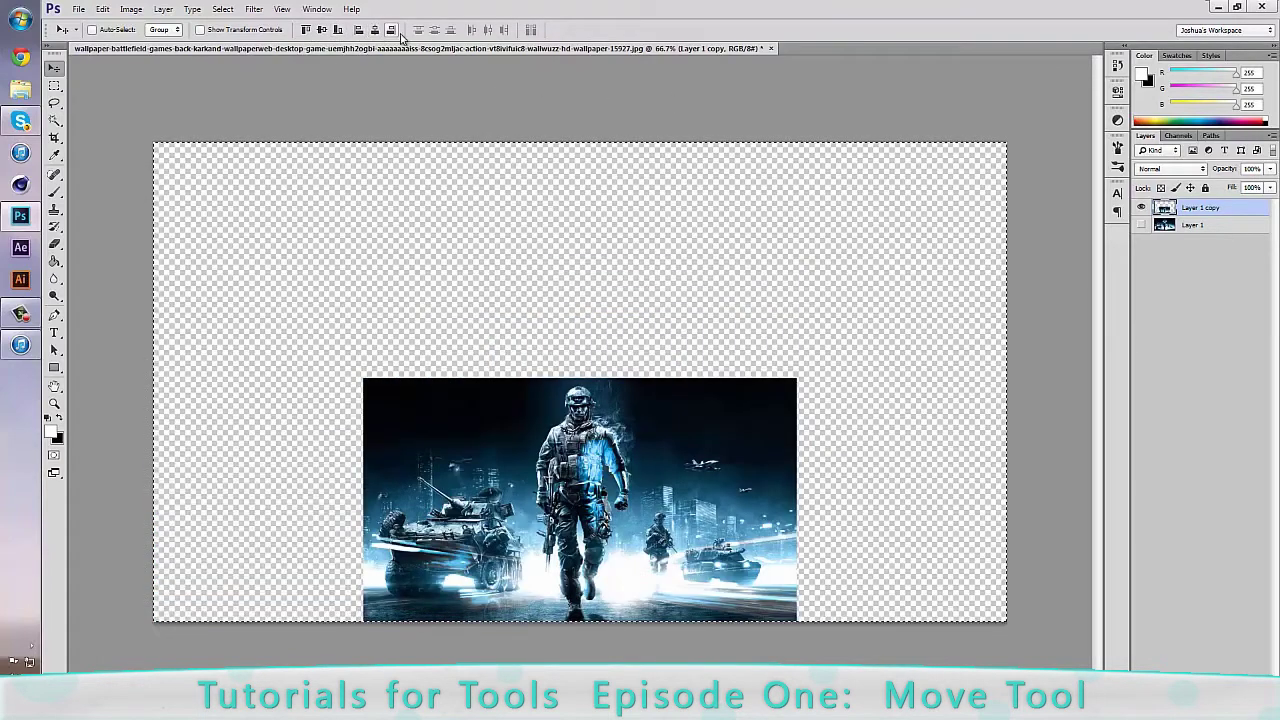
left_click(391, 31)
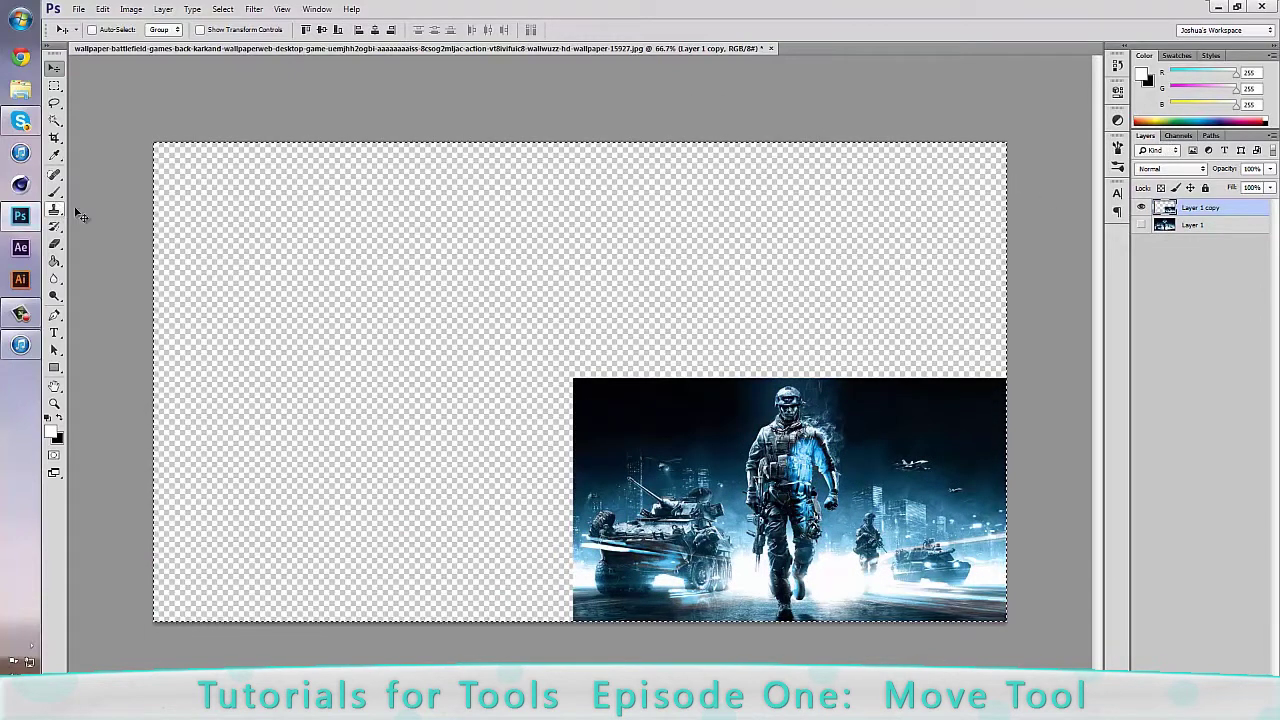
- Center the picture vertically and horizontally within the selection, and clear the selection
left_click(322, 30)
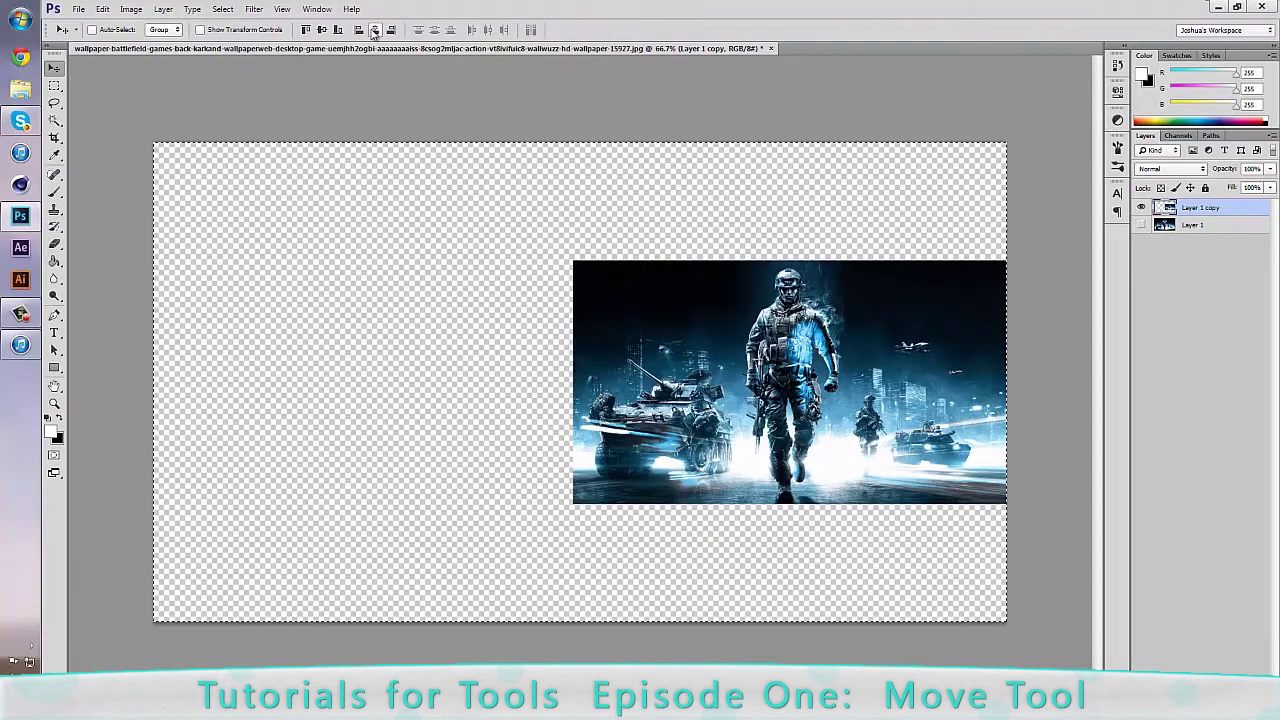
left_click(374, 30)
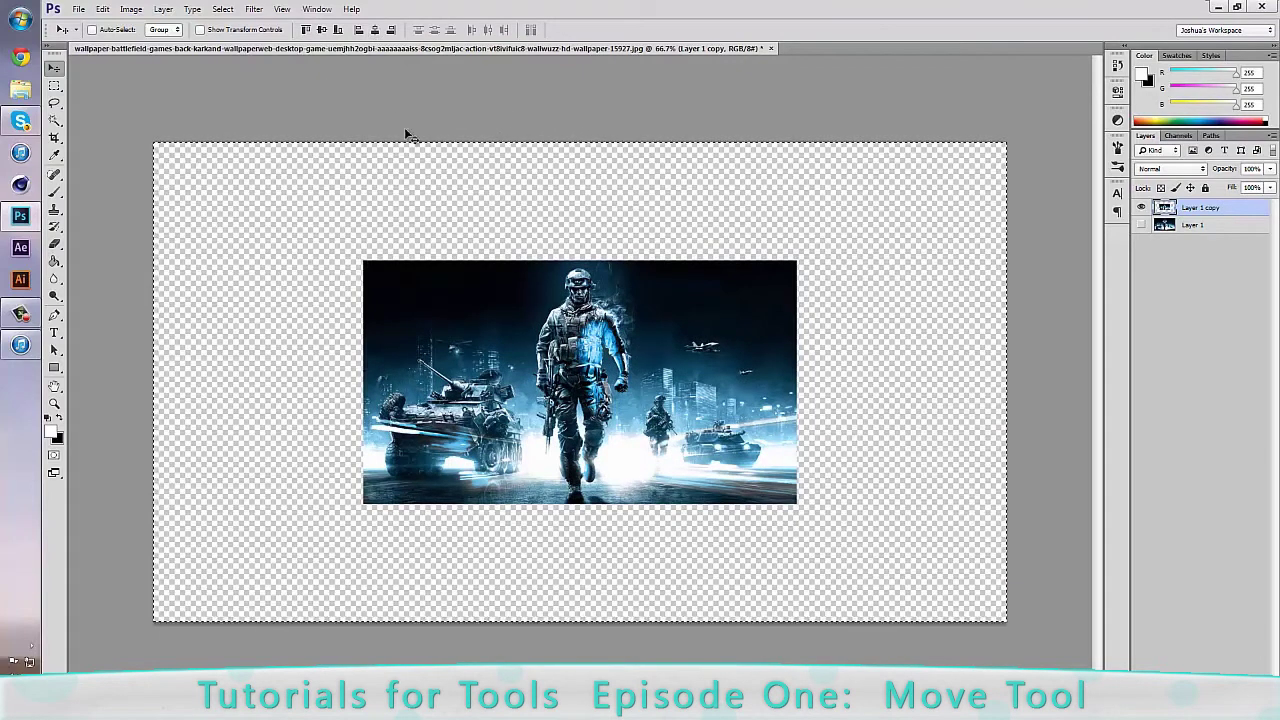
left_click(55, 87)
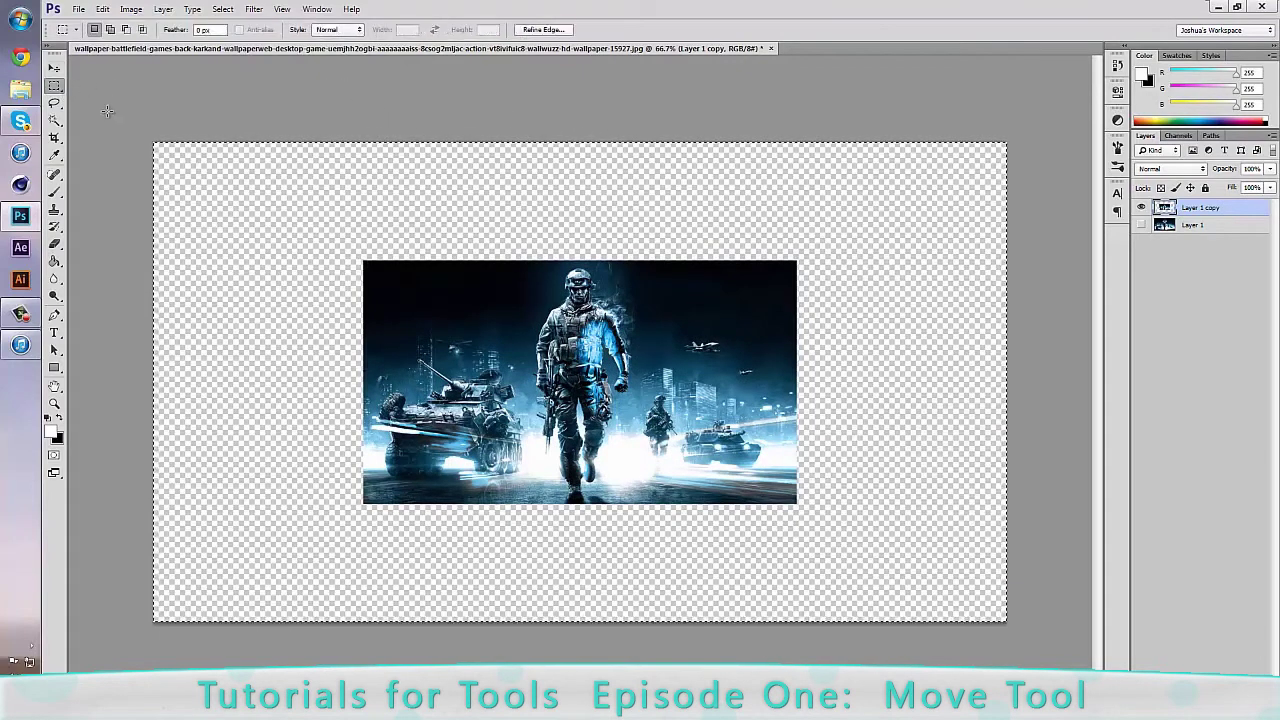
key("v")
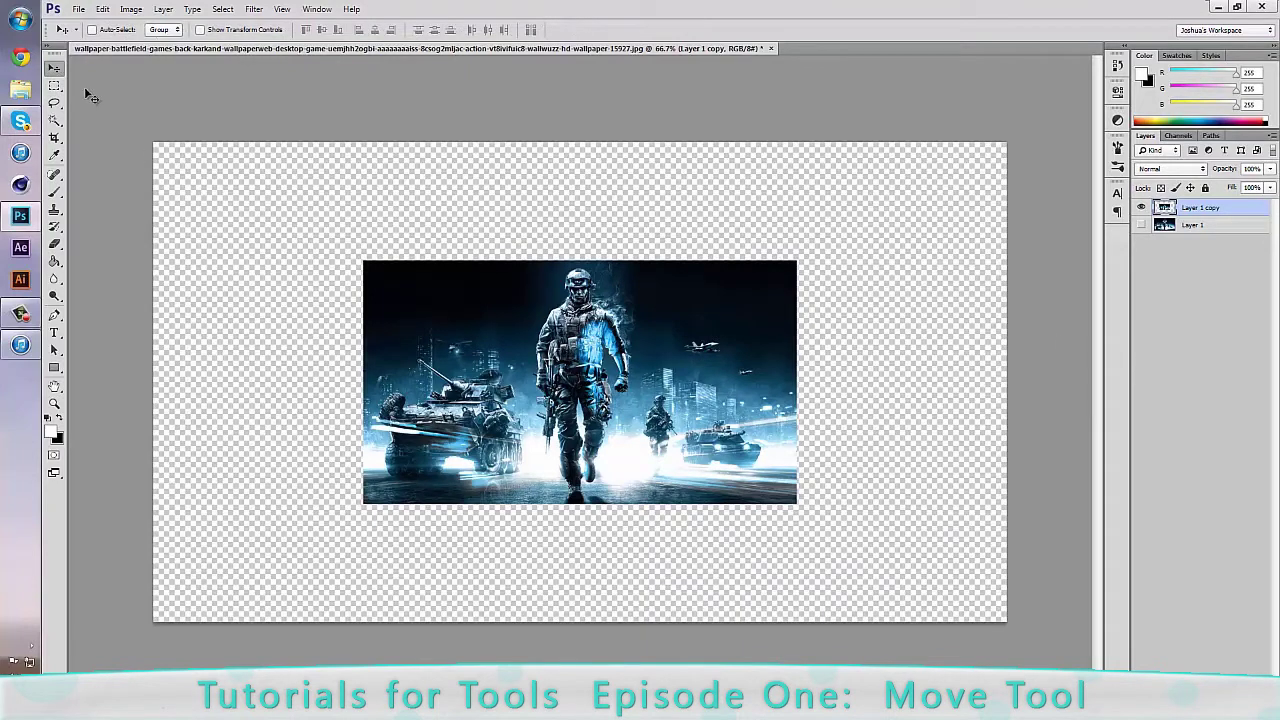
- Select the whole canvas, clear that selection, and move the picture slightly to the left
left_click(55, 86)
key("ctrl+a")
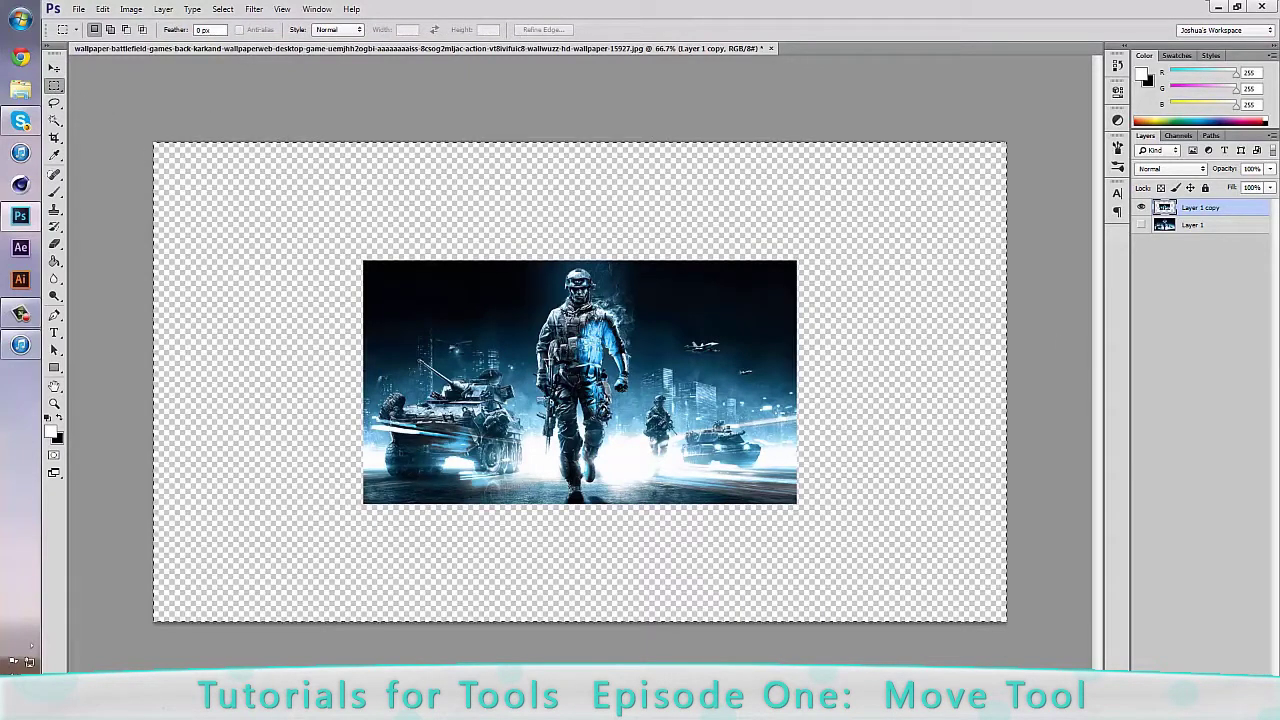
left_click(54, 68)
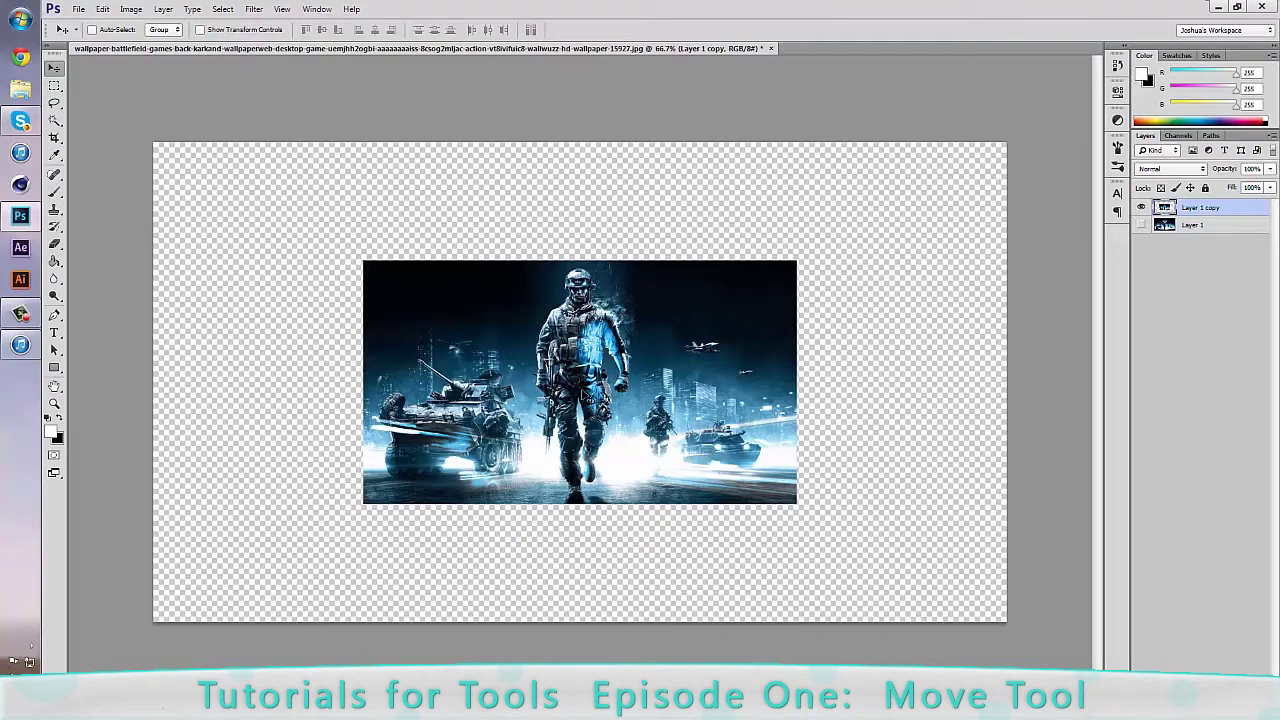
mouse_move(593, 372)
left_mouse_down()
mouse_move(547, 412)
mouse_move(727, 435)
mouse_move(570, 376)
left_mouse_up()
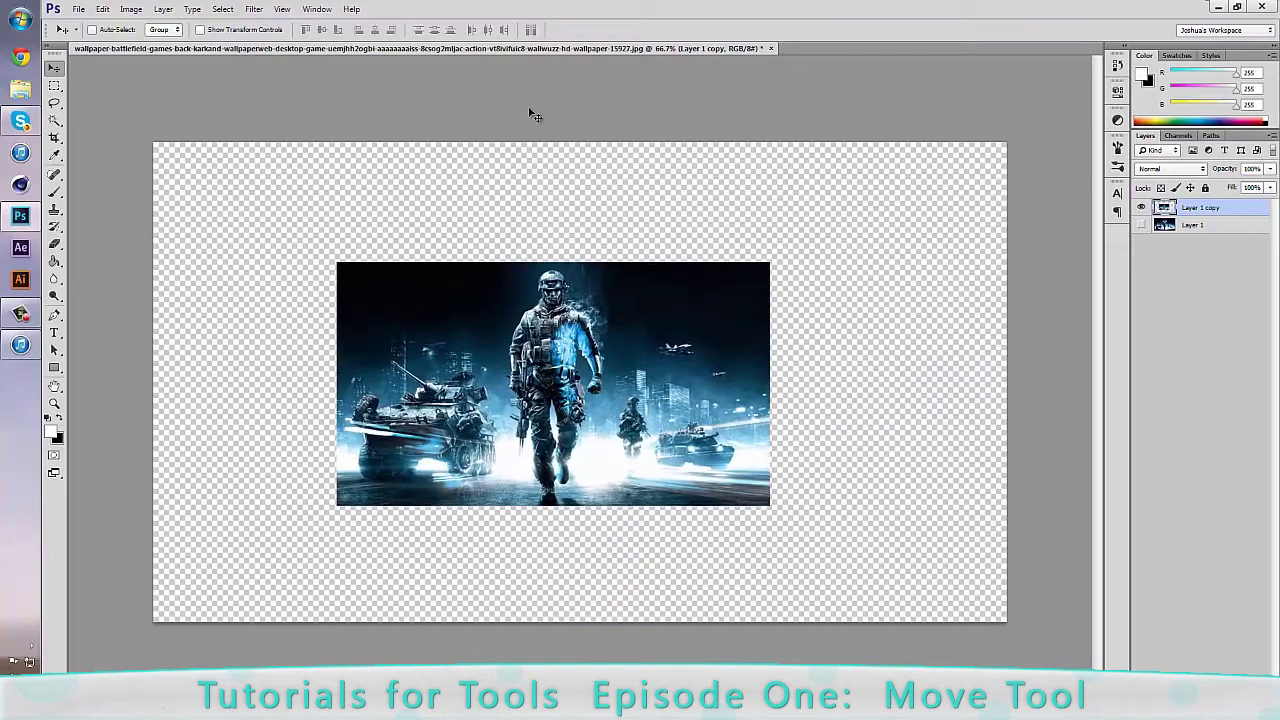
- Select the entire canvas with the Rectangular Marquee and activate the Move tool for aligning
key("m")
left_click_drag(97, 110, 414, 375)
left_click(342, 210)
key("ctrl+a")
left_click(54, 68)
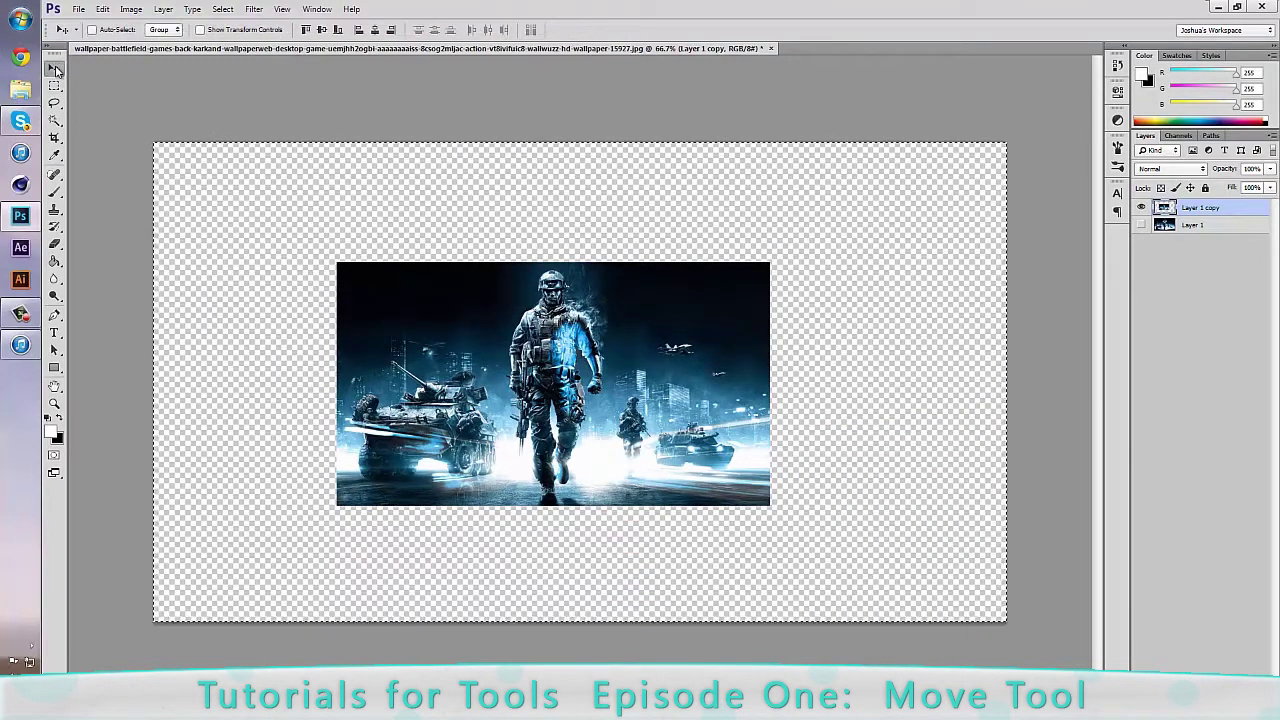
- Redraw the canvas selection with the Rectangular Marquee tool and deselect it
left_click(54, 86)
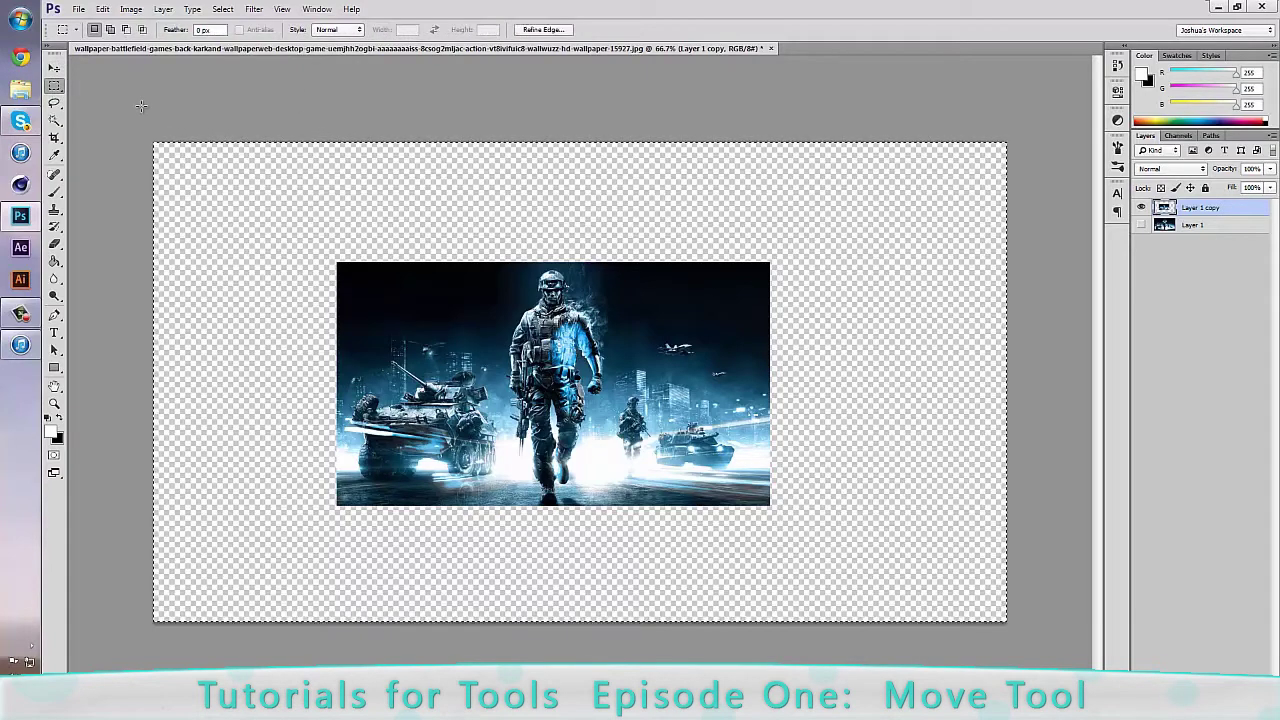
left_click_drag(88, 102, 544, 436)
left_click(806, 434)
key("ctrl+a")
left_click(135, 129)
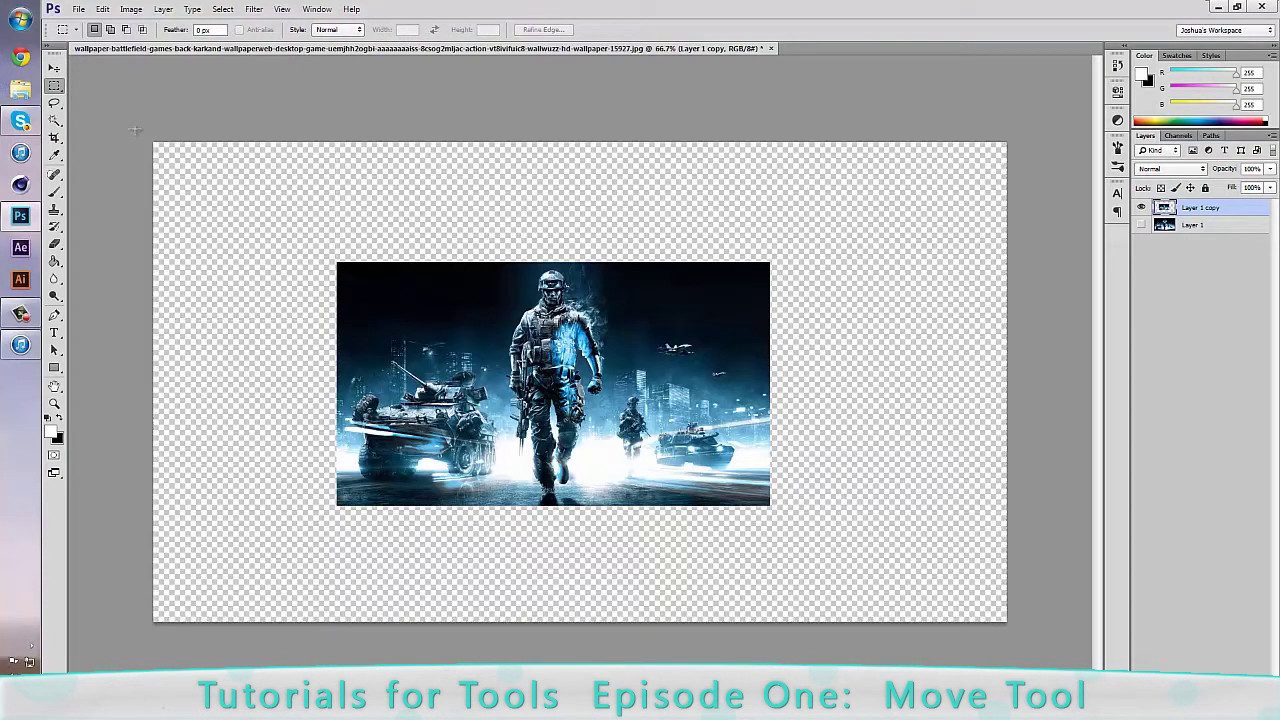
- Move the picture slightly to the right with the Move tool
left_click(56, 68)
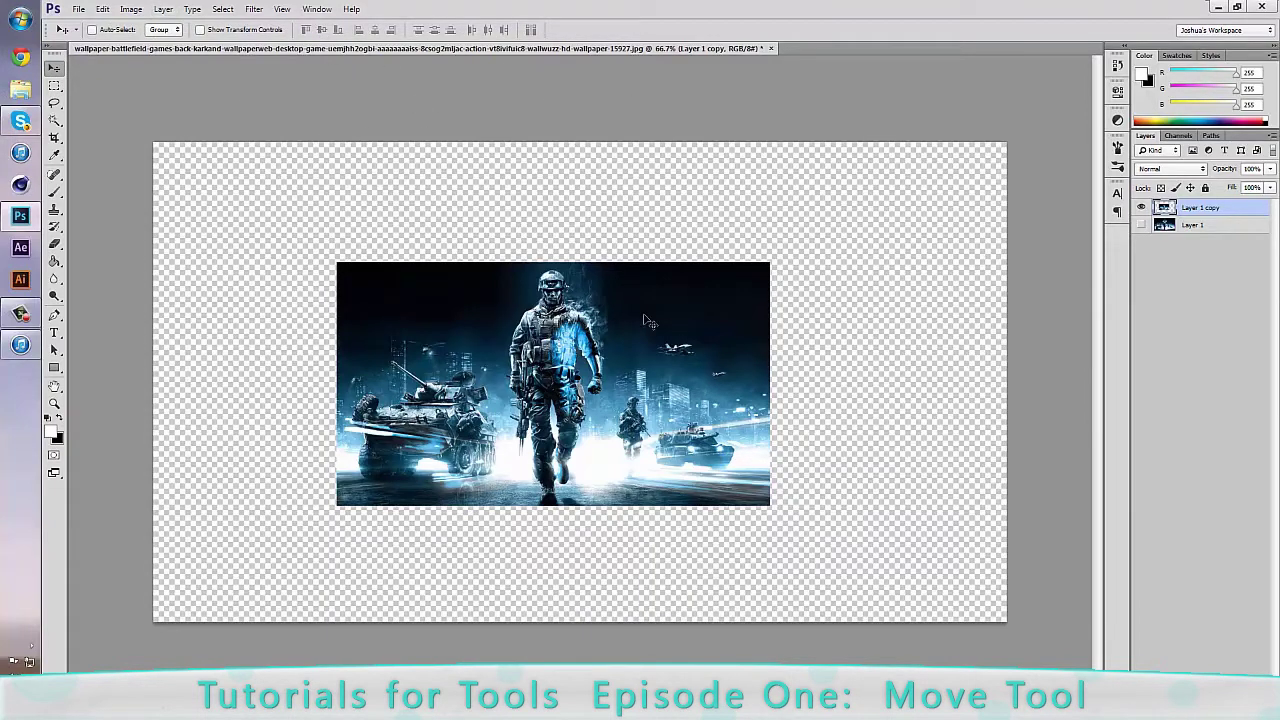
left_click_drag(667, 355, 693, 358)
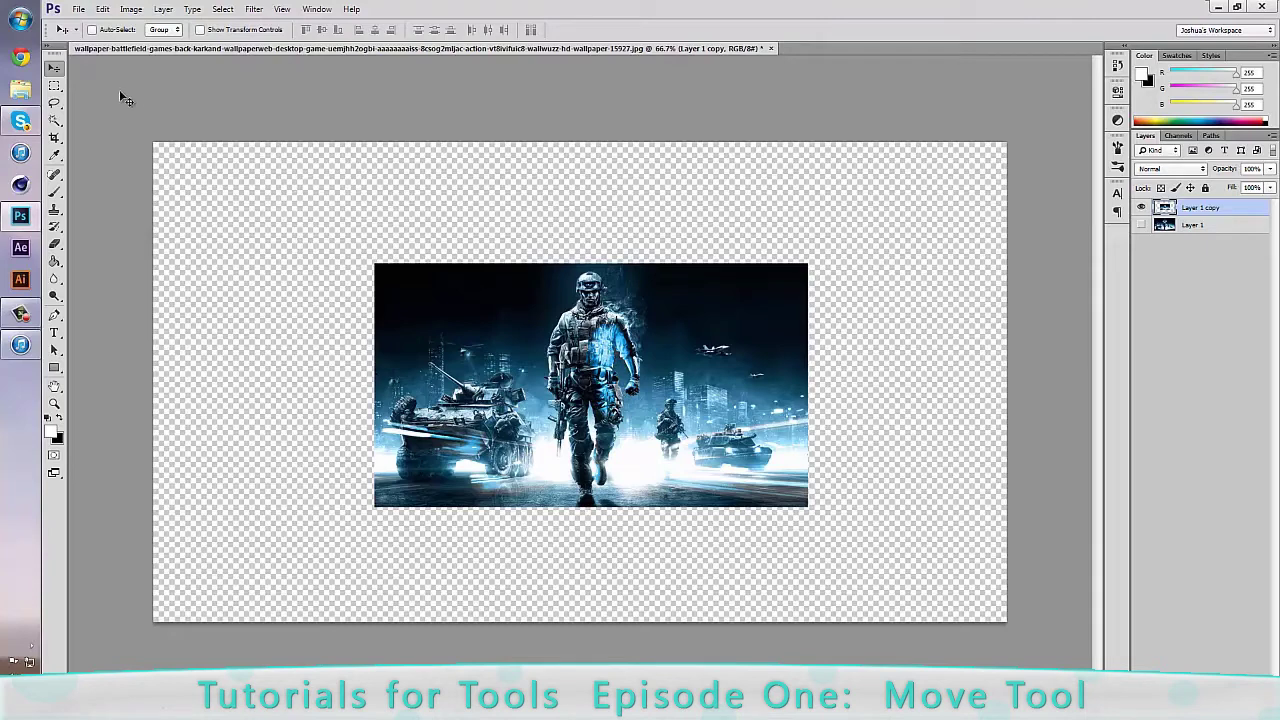
- Place a Single Column Marquee selection through the right part of the picture, and deselect it with the Move tool active
left_click(56, 88)
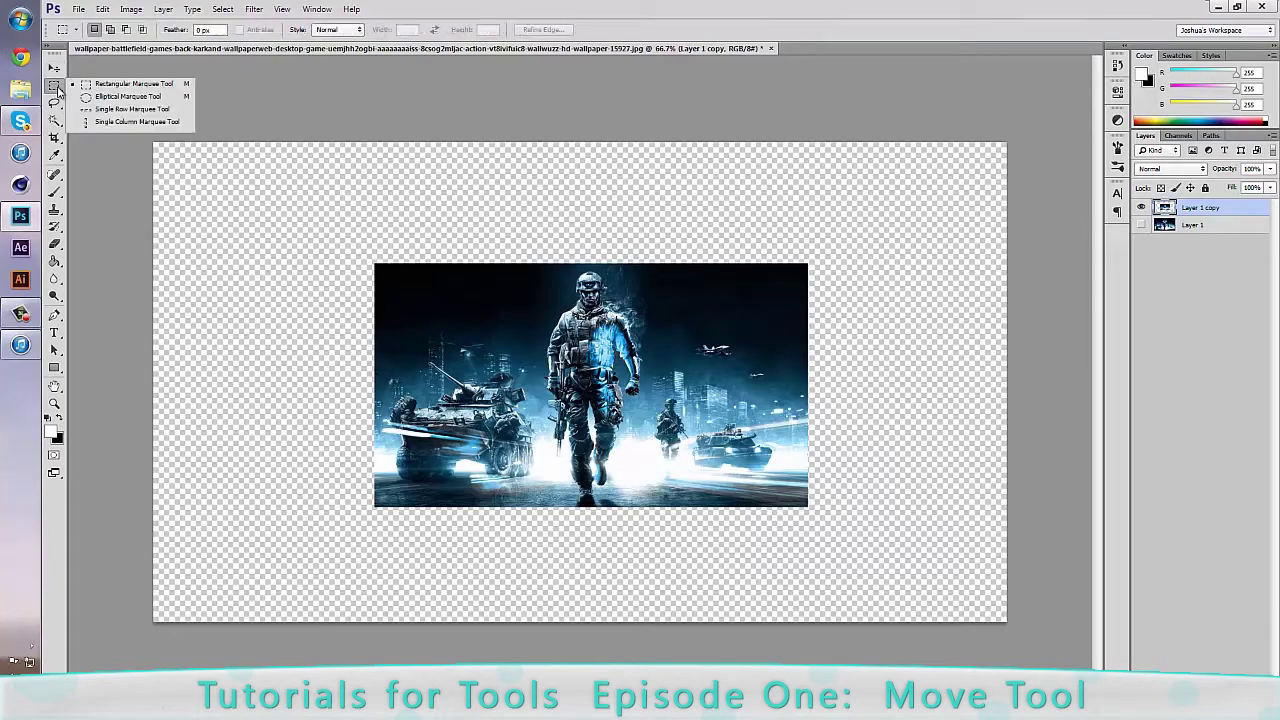
left_click(130, 121)
left_click(390, 214)
left_click(718, 243)
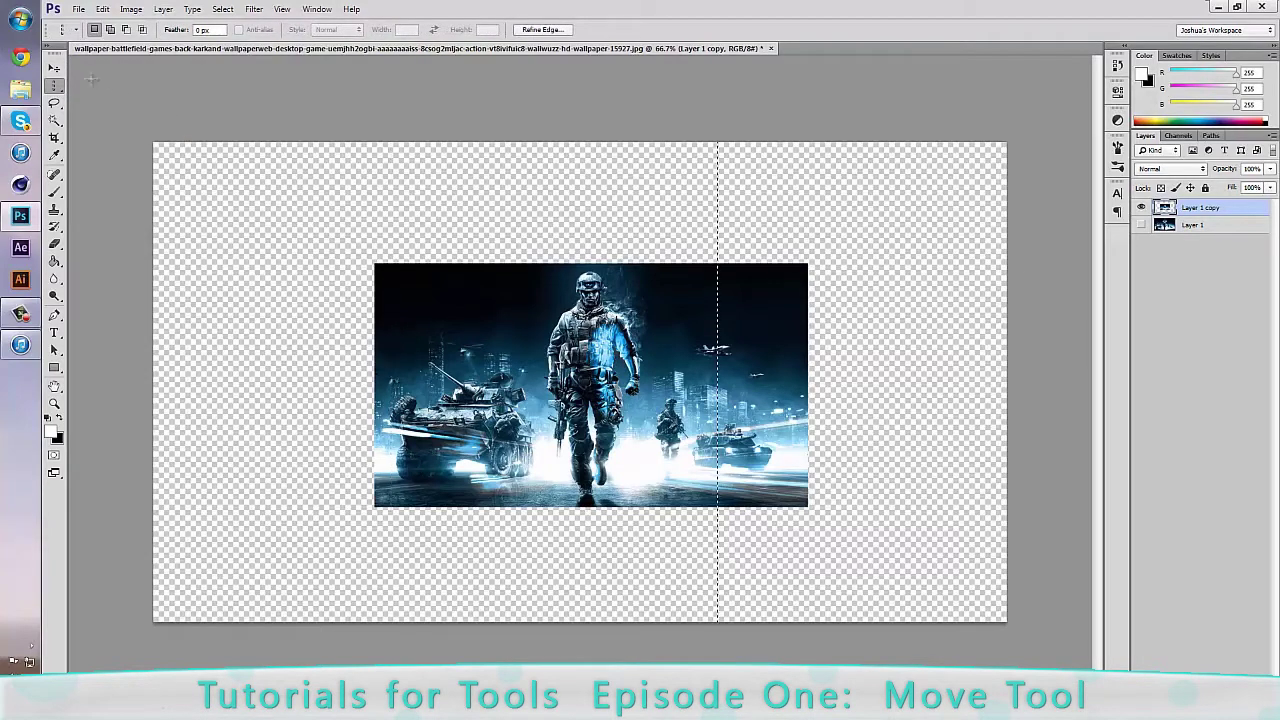
key("v")
key("ctrl+d")
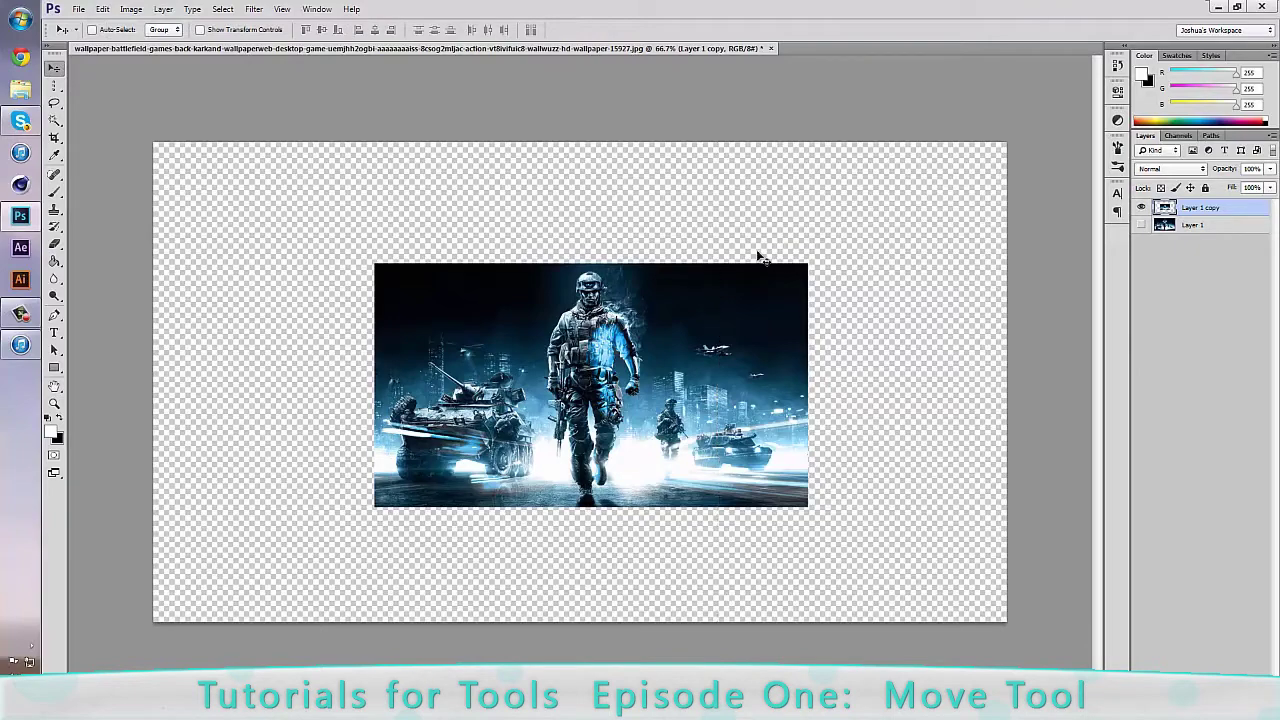